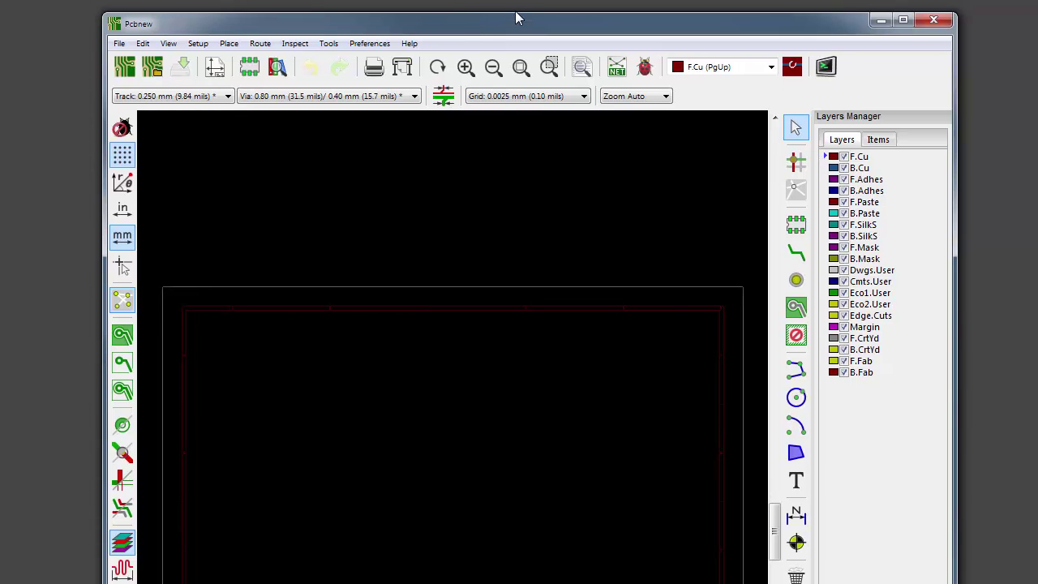
# Resize the Pcbnew window so the full empty page and board totals fit on screen
pyautogui.moveTo(517, 14)
pyautogui.mouseDown()
pyautogui.moveTo(511, 232)
pyautogui.moveTo(508, 15)
pyautogui.mouseUp()
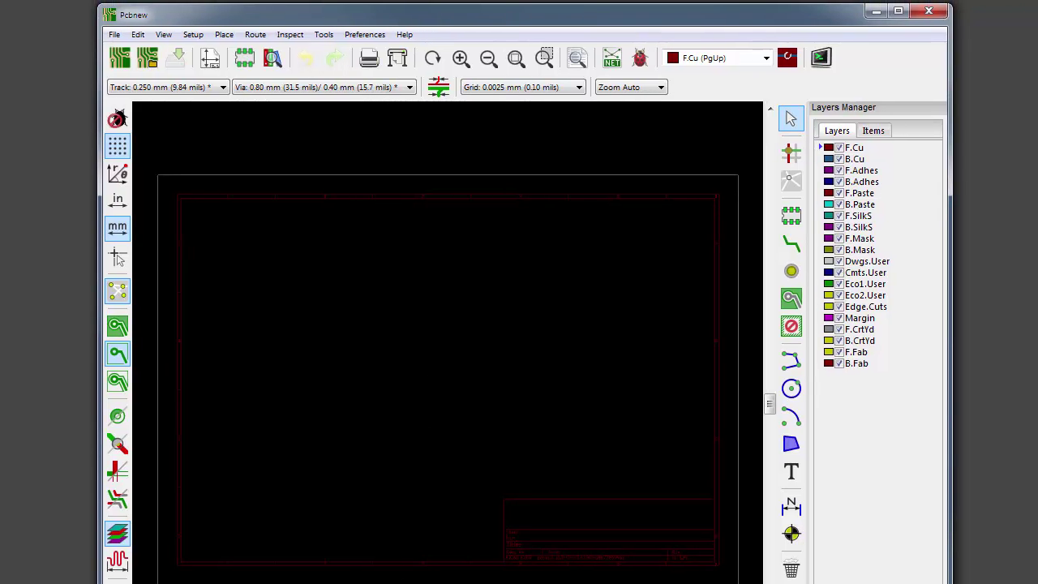
pyautogui.moveTo(466, 583); pyautogui.dragTo(465, 578)
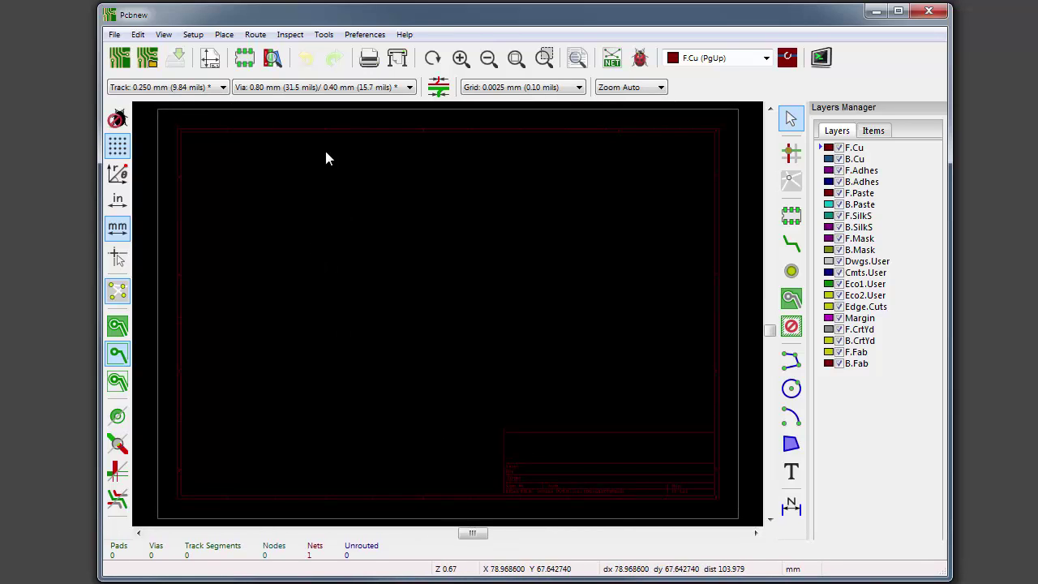
# Open the recent board CAT-skidl.kicad_pcb
pyautogui.click(114, 35)
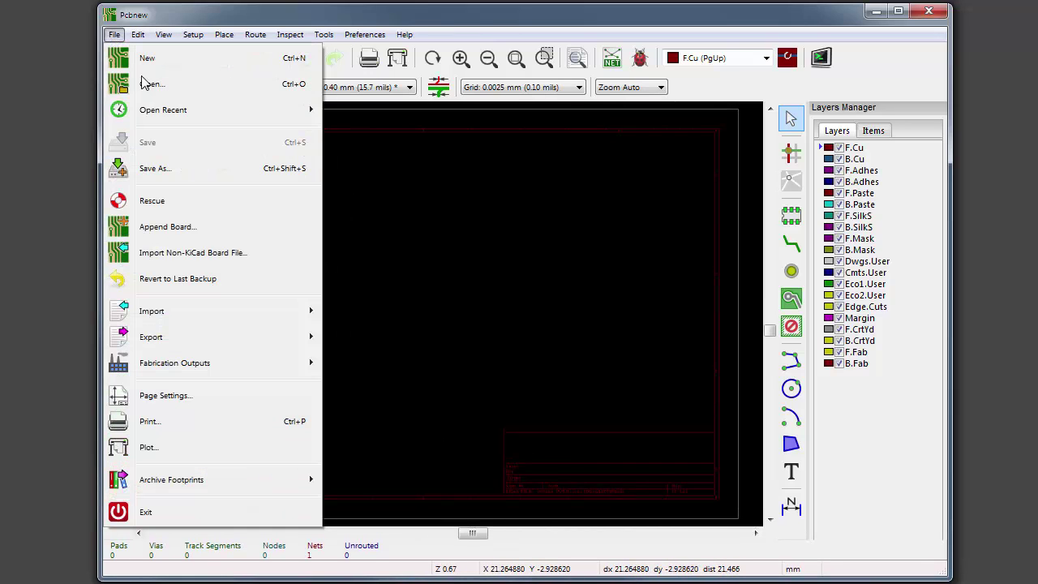
pyautogui.moveTo(159, 115)
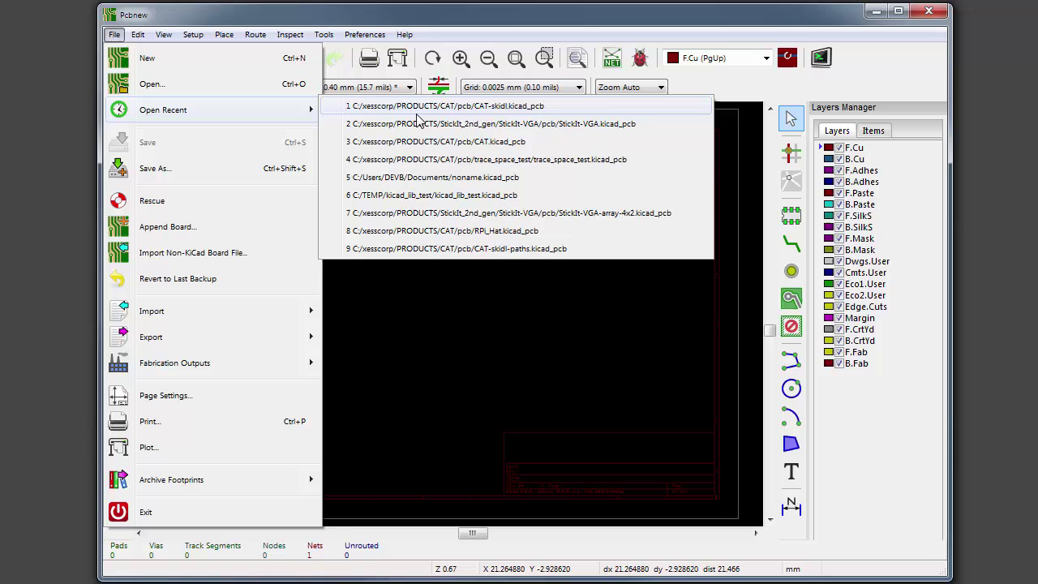
pyautogui.click(473, 108)
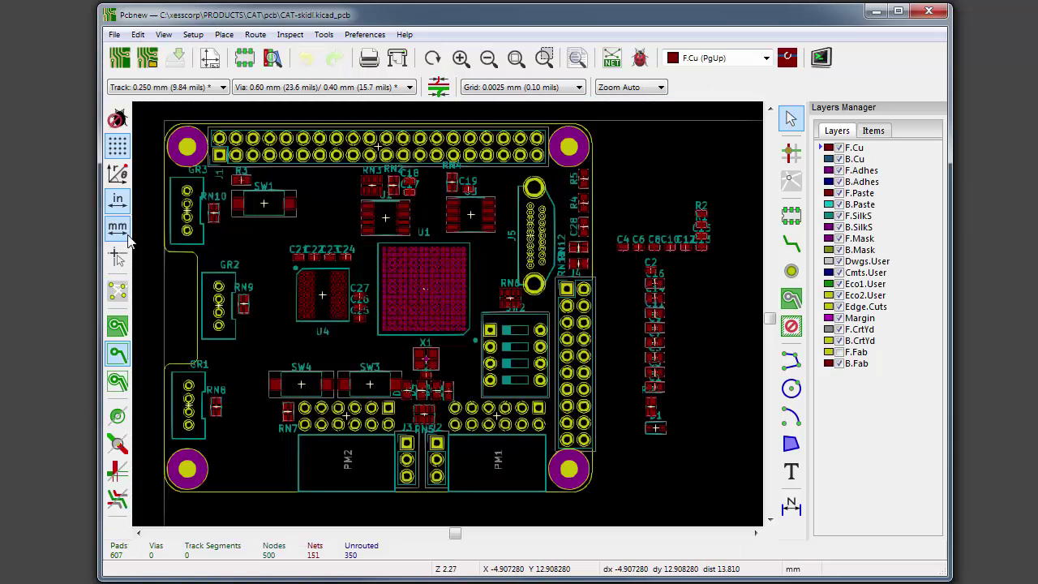
# Show the ratsnest connections and zoom in on RN3
pyautogui.click(118, 292)
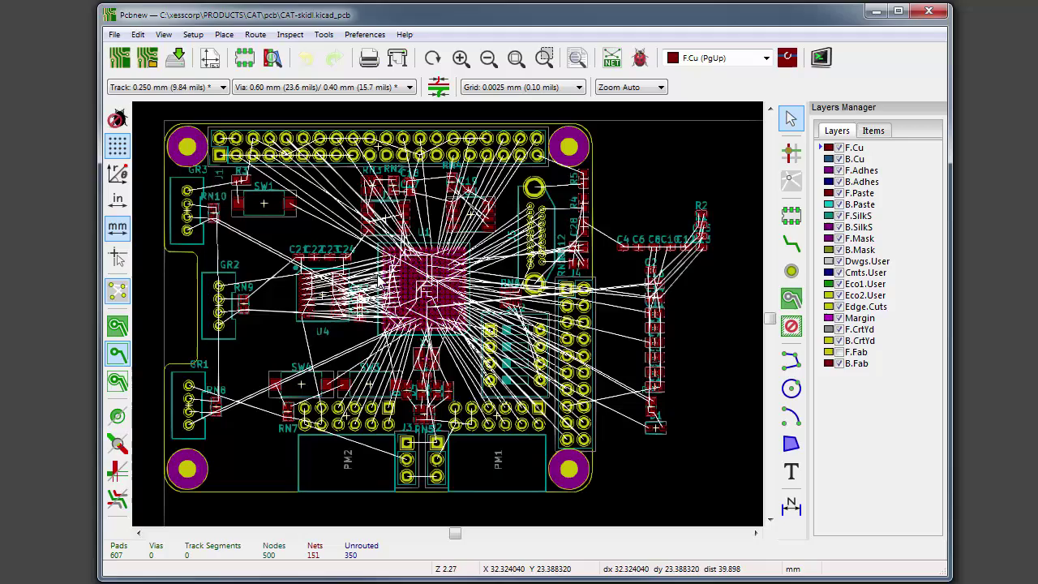
pyautogui.scroll(2, 375, 218)
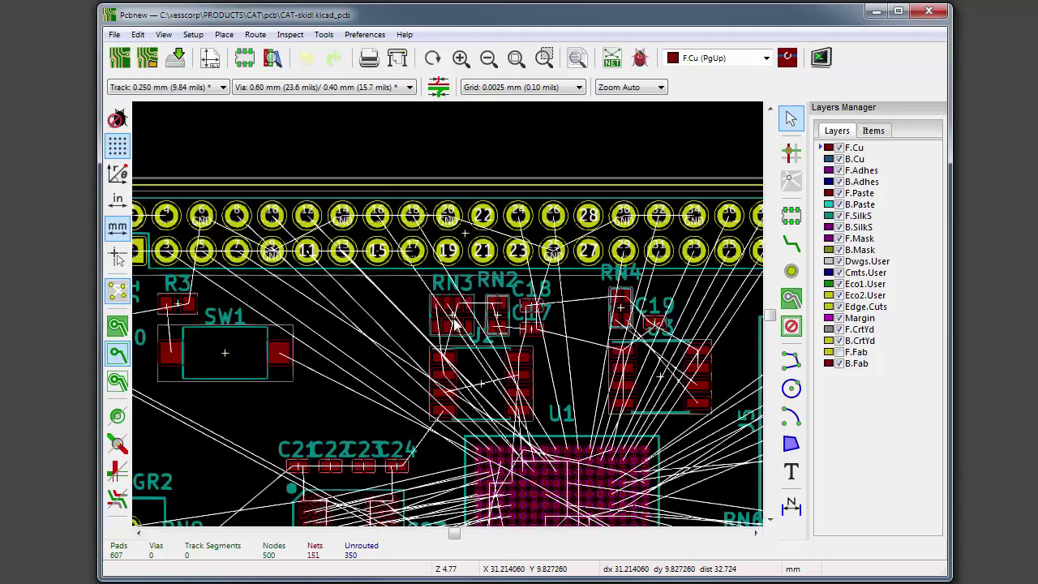
pyautogui.scroll(4, 455, 323)
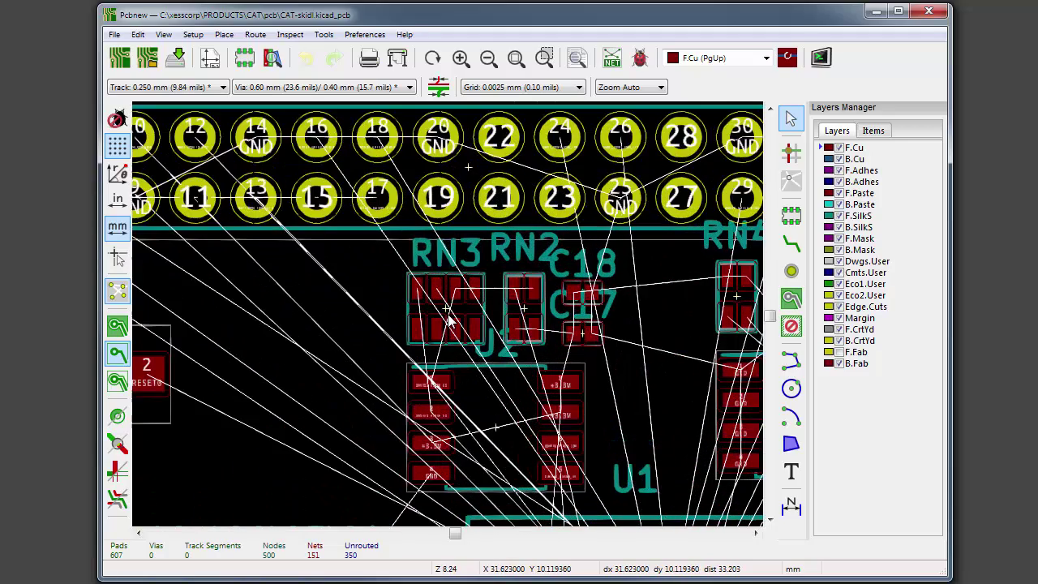
# Run the WireIt external plugin to add its buttons to the top toolbar
pyautogui.click(326, 37)
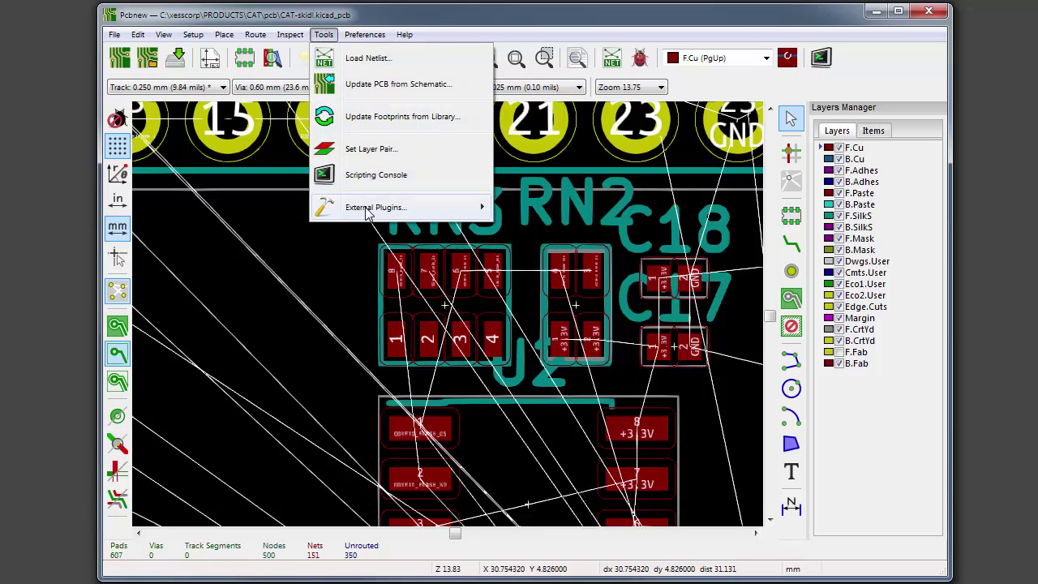
pyautogui.moveTo(427, 207)
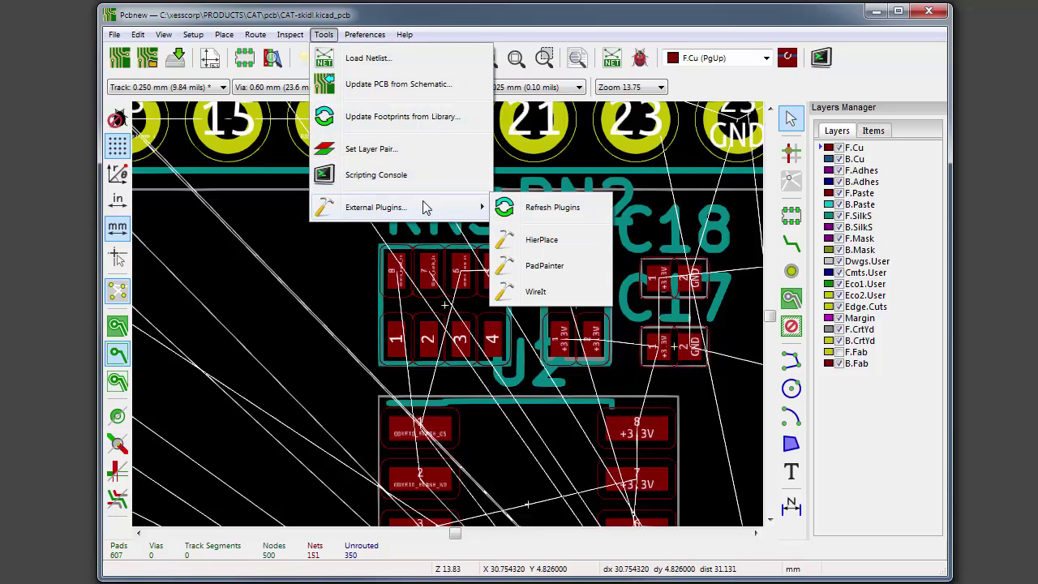
pyautogui.click(544, 295)
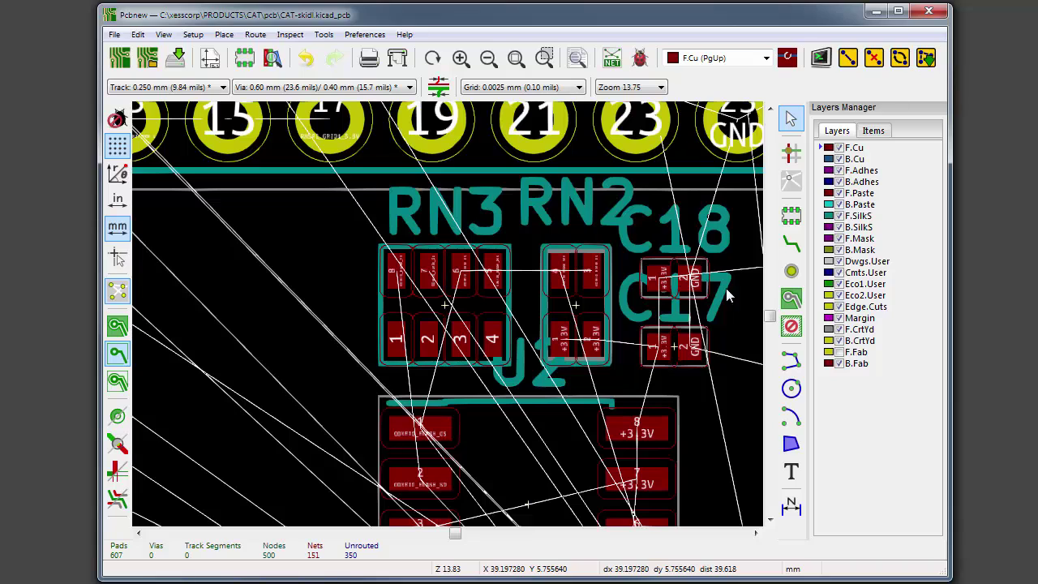
# Airwire RN3 pads 1, 2 and 8 together with WireIt's connect button
pyautogui.click(397, 350)
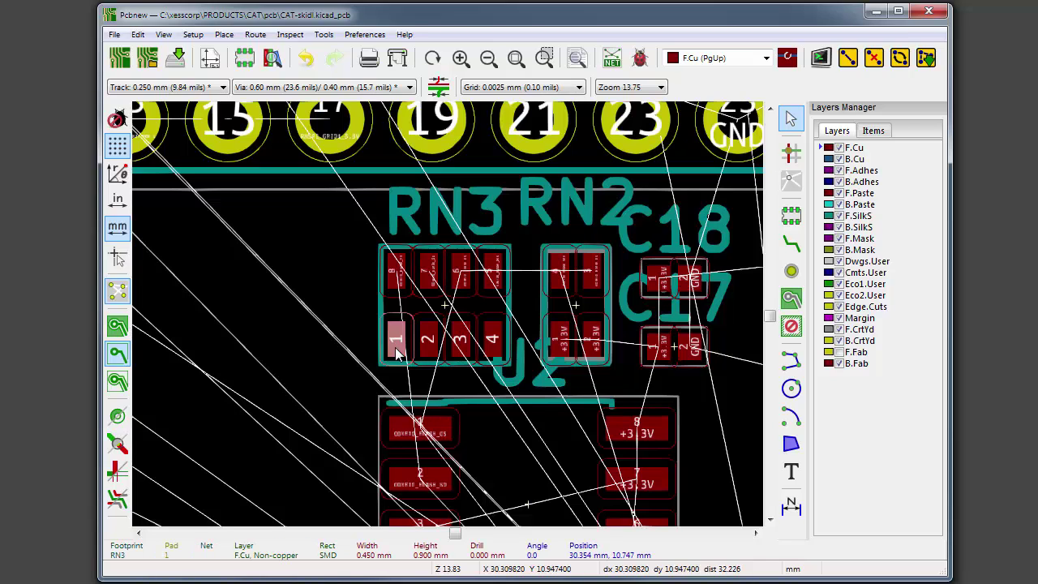
pyautogui.click(431, 347)
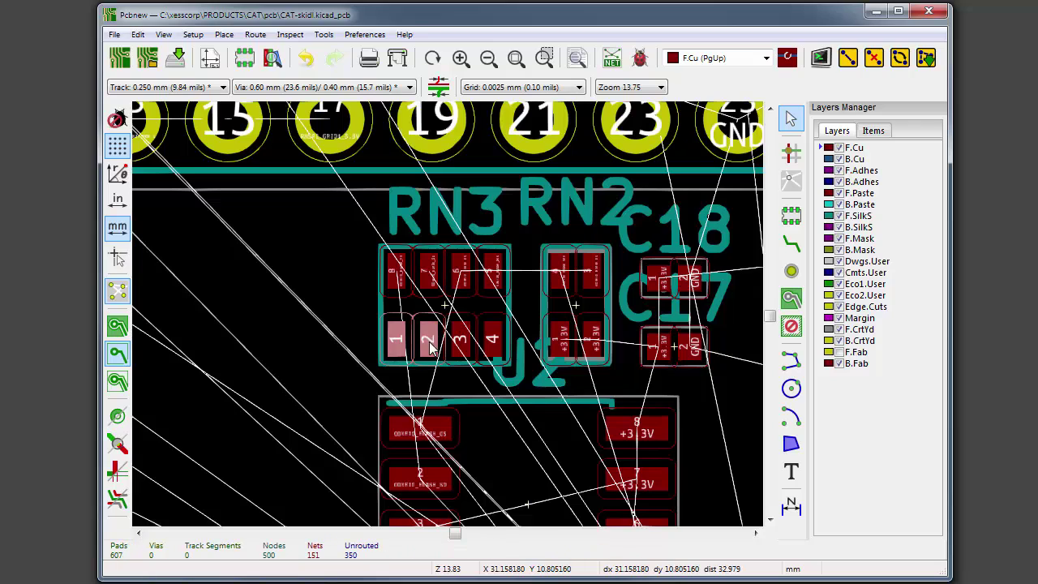
pyautogui.click(393, 280)
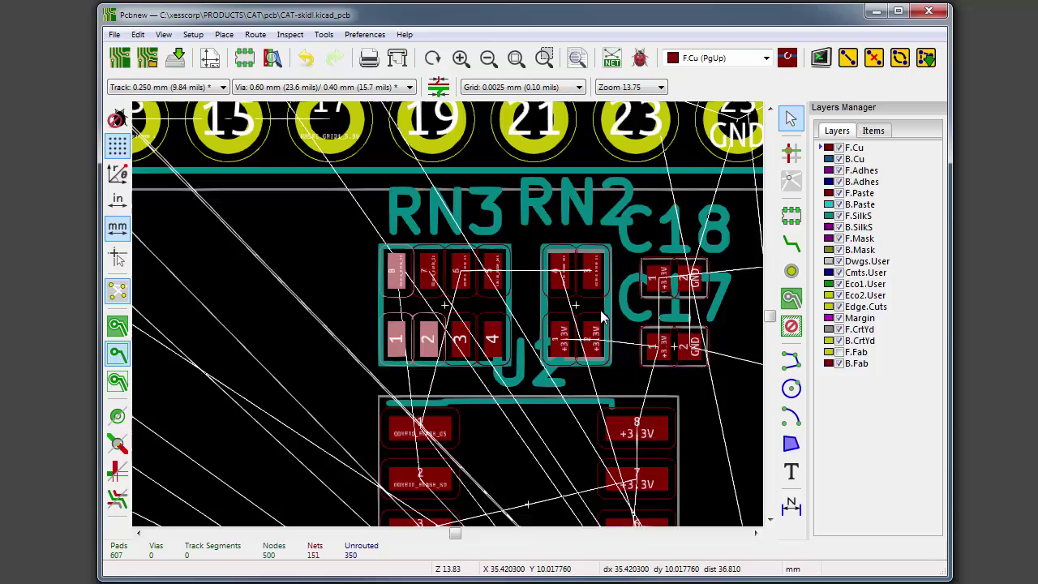
pyautogui.click(847, 60)
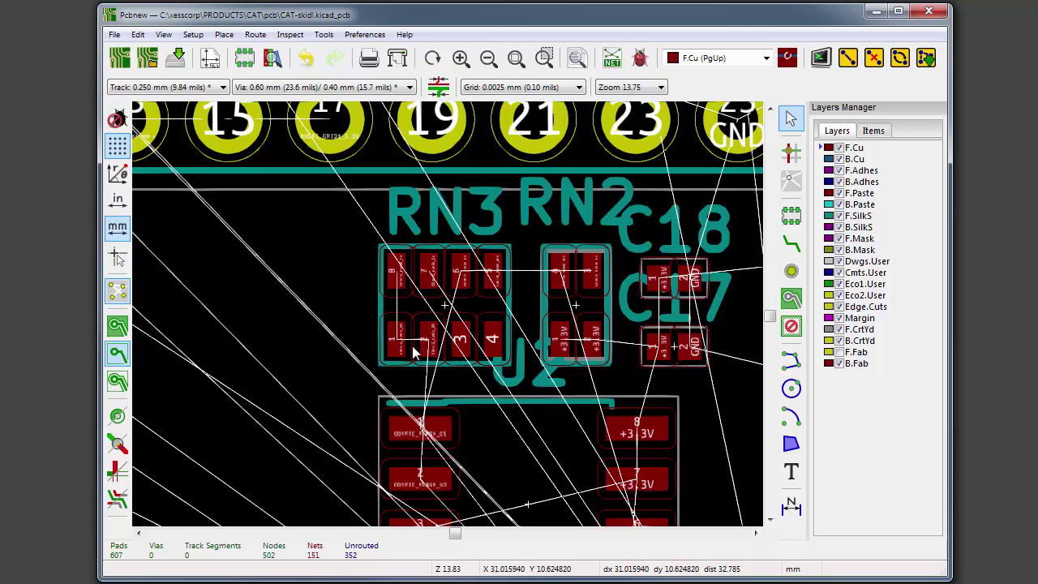
# Zoom and pan the view to centre on RN3's pads
pyautogui.scroll(4, 410, 350)
pyautogui.scroll(-2, 450, 315)
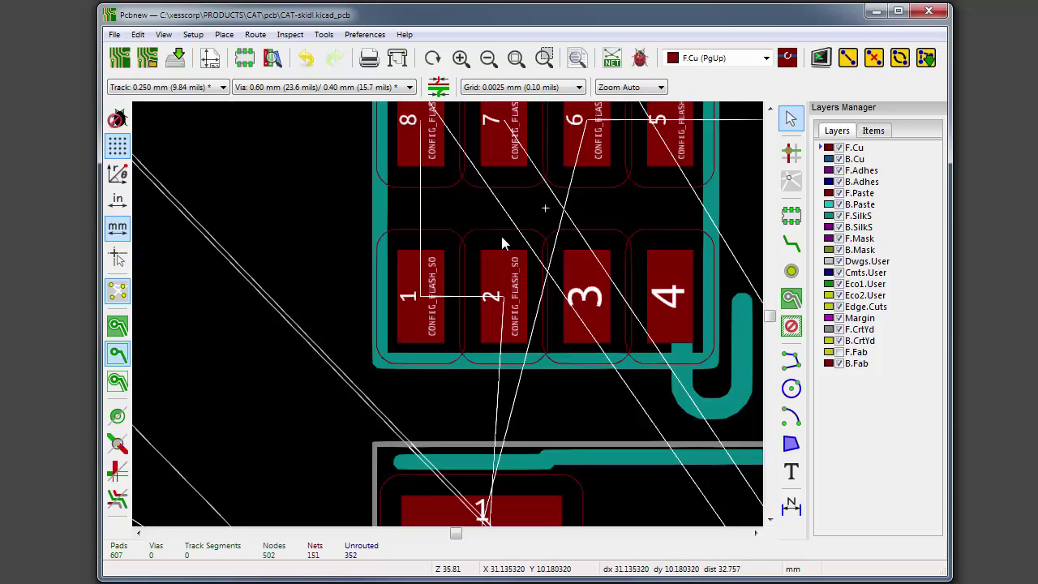
pyautogui.moveTo(501, 236); pyautogui.dragTo(480, 323, button='middle')
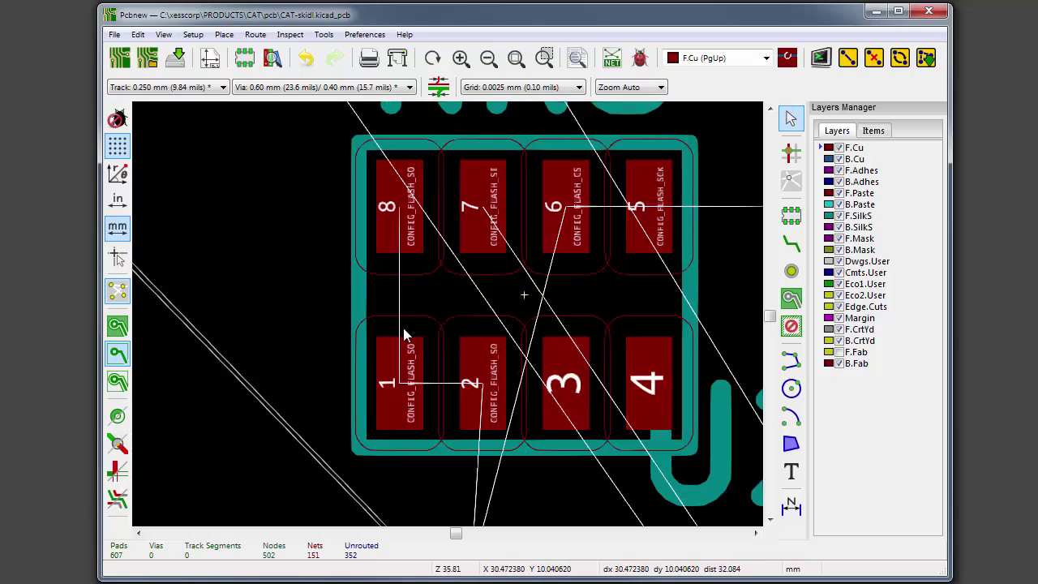
# Airwire RN3 pads 3 and 4 onto a new net named 'my_new_net'
pyautogui.click(566, 392)
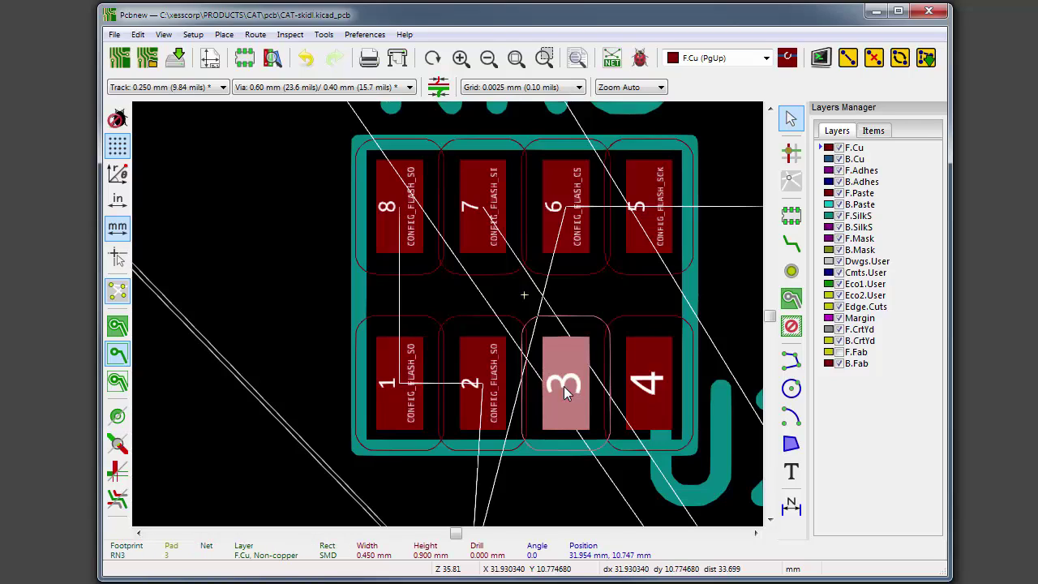
pyautogui.keyDown('shift'); pyautogui.click(649, 367); pyautogui.keyUp('shift')
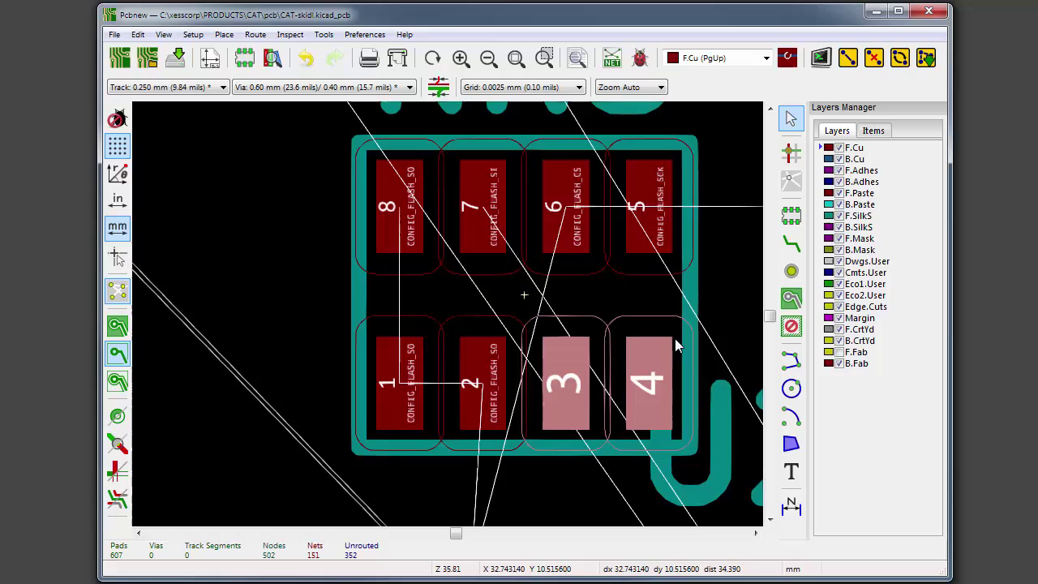
pyautogui.click(849, 61)
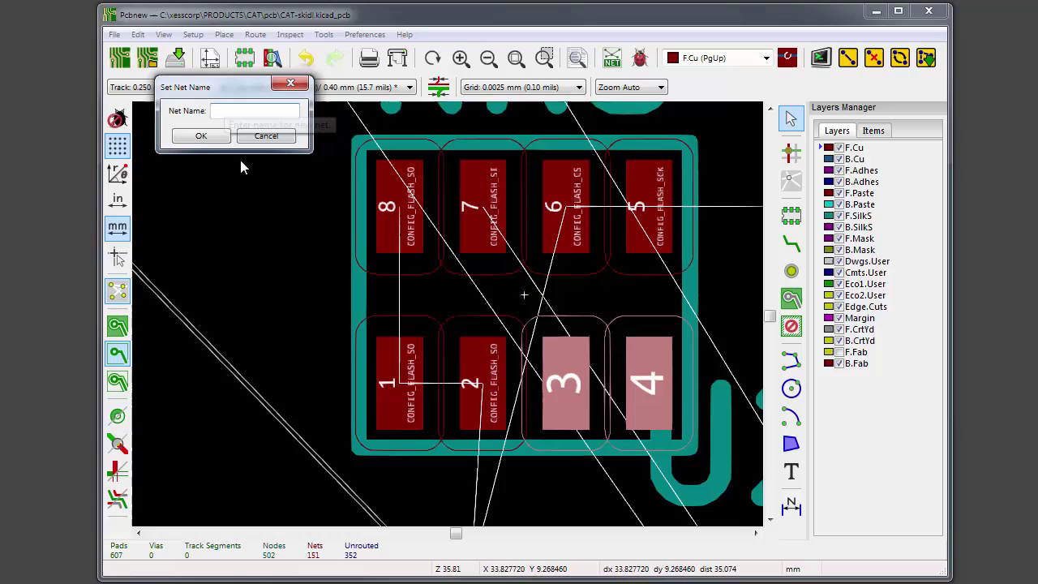
pyautogui.write('my_')
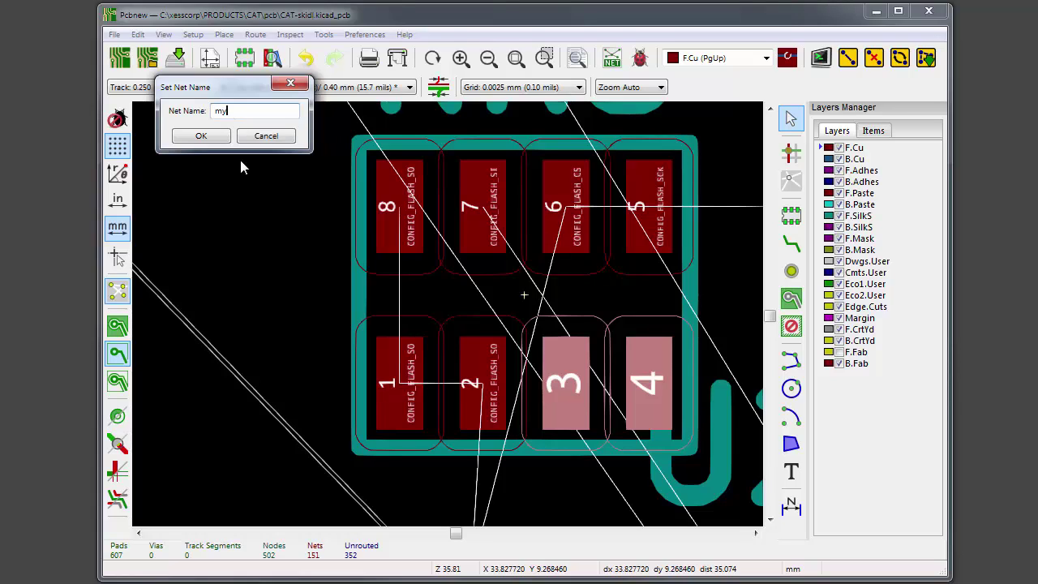
pyautogui.write('new_net')
pyautogui.click(188, 142)
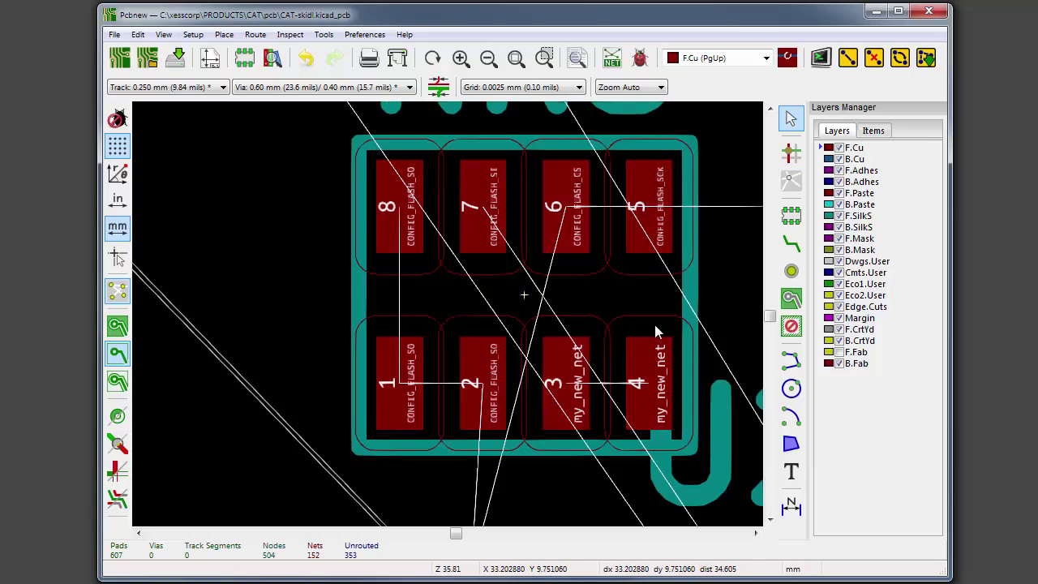
# Remove RN3 pads 3 and 4 from my_new_net using WireIt's disconnect button
pyautogui.click(557, 372)
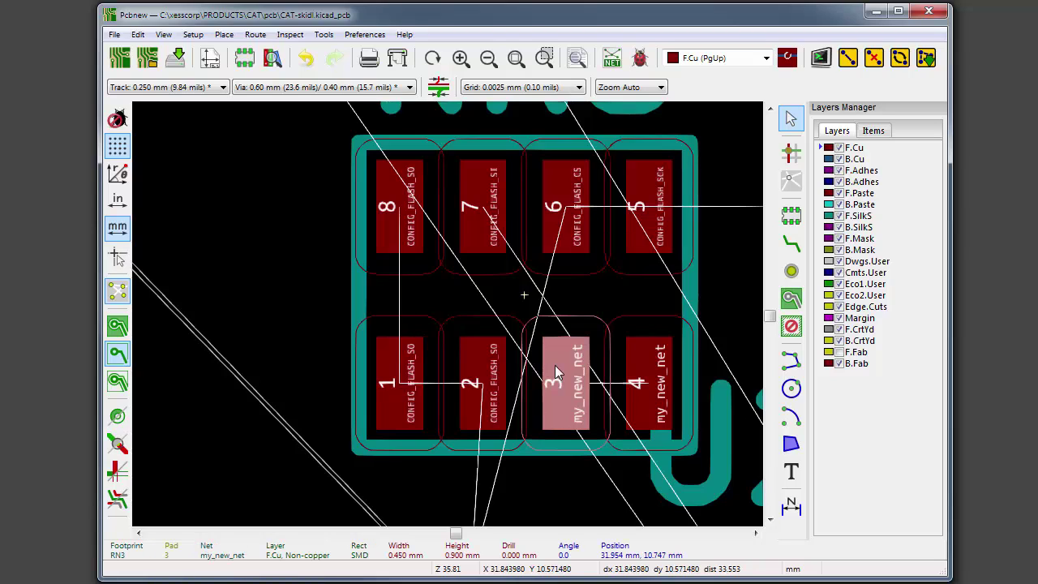
pyautogui.keyDown('shift'); pyautogui.click(650, 358); pyautogui.keyUp('shift')
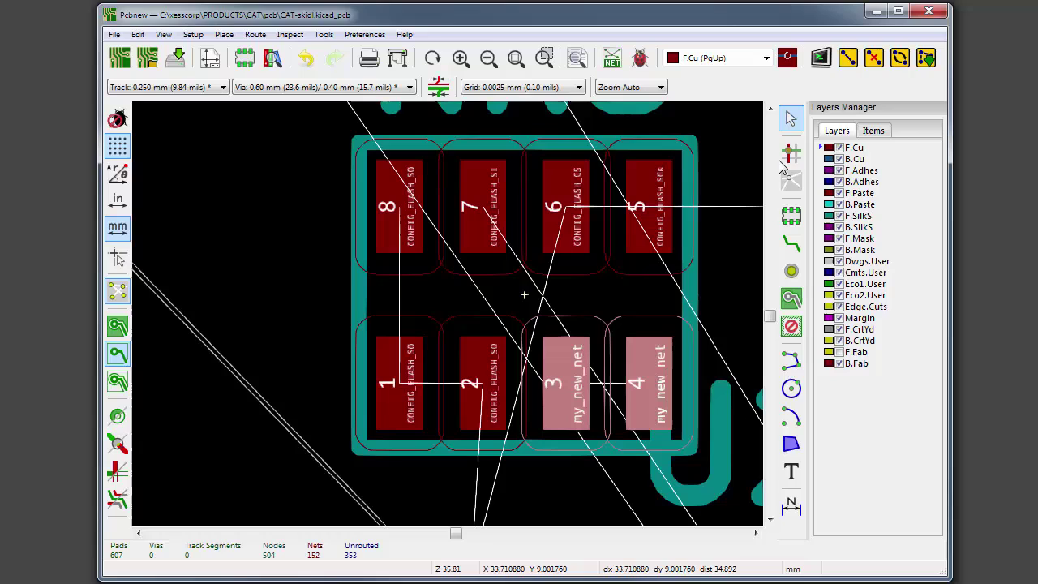
pyautogui.click(874, 63)
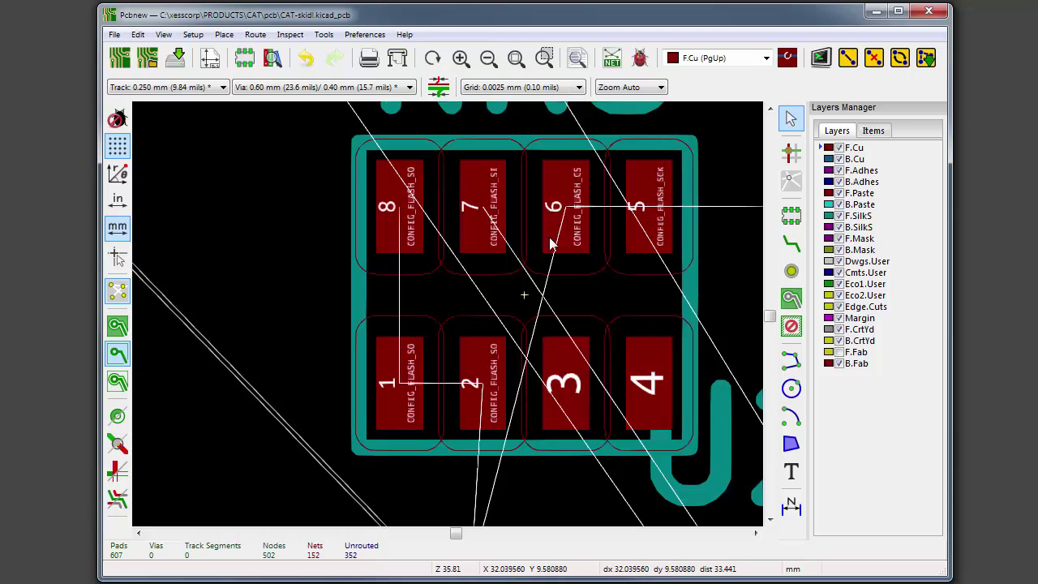
# Swap RN3 pad 7 and pad 6 nets to CONFIG_FLASH_CS and CONFIG_FLASH_SI respectively
pyautogui.click(468, 236)
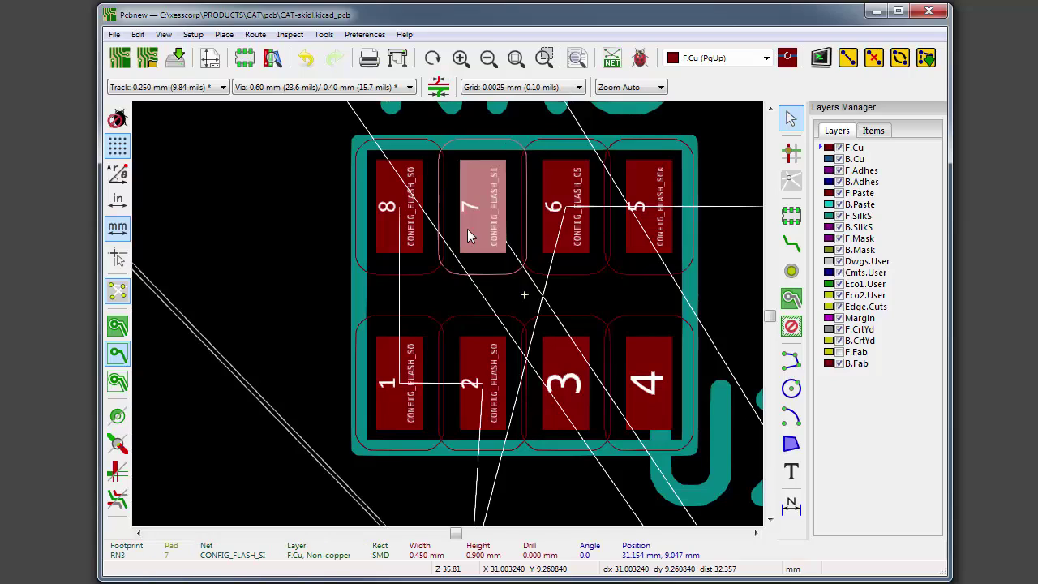
pyautogui.keyDown('shift'); pyautogui.click(556, 226); pyautogui.keyUp('shift')
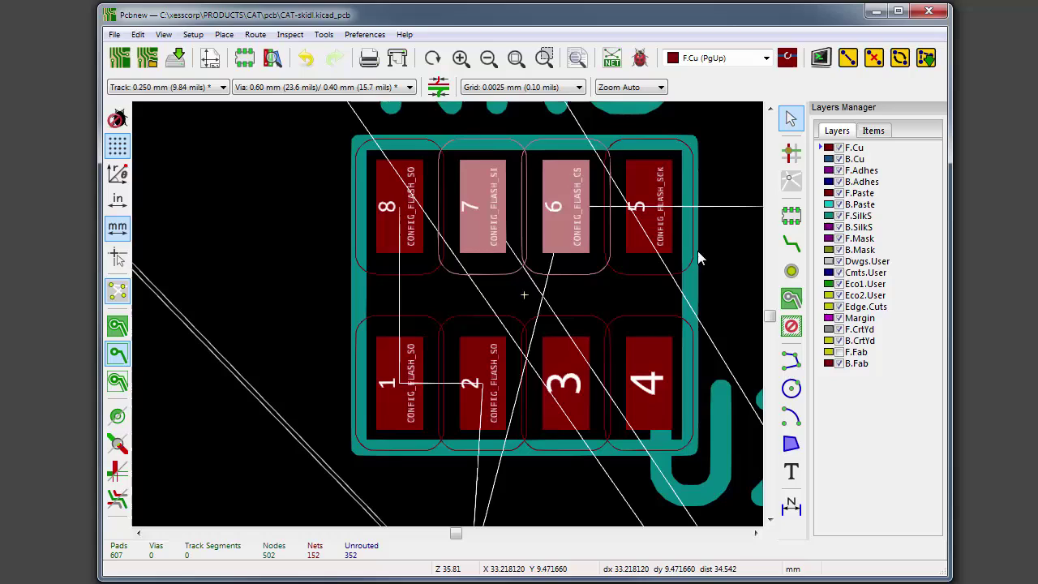
pyautogui.click(901, 58)
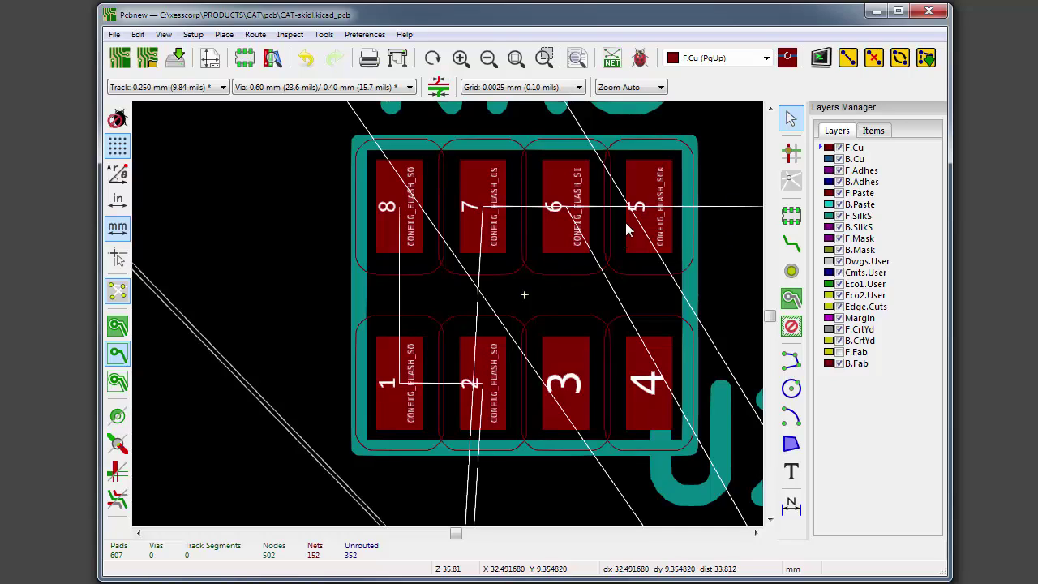
# Dump the WireIt wiring changes to dump_test.txt in the CAT\pcb folder
pyautogui.click(929, 64)
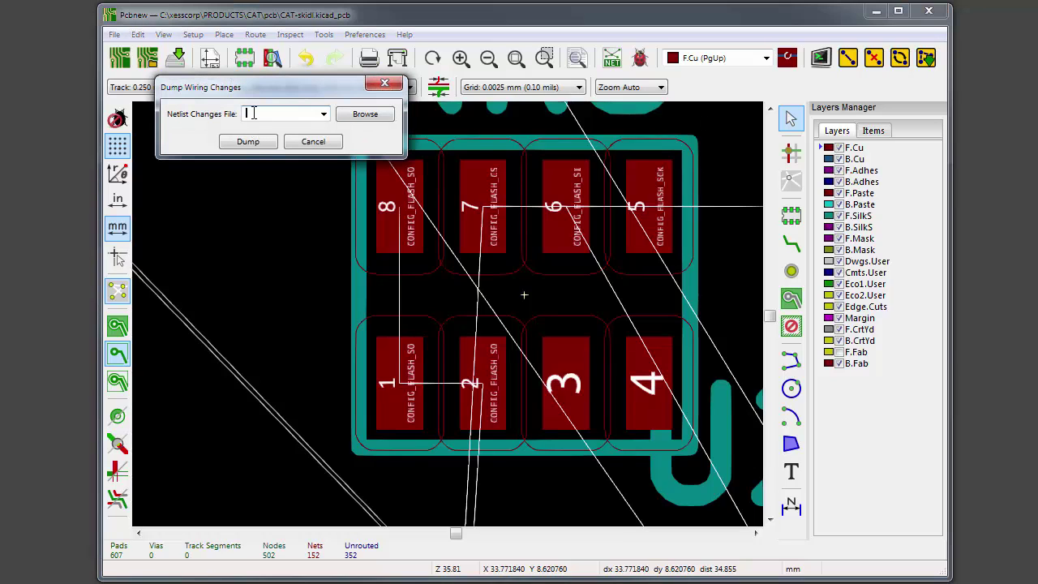
pyautogui.click(375, 117)
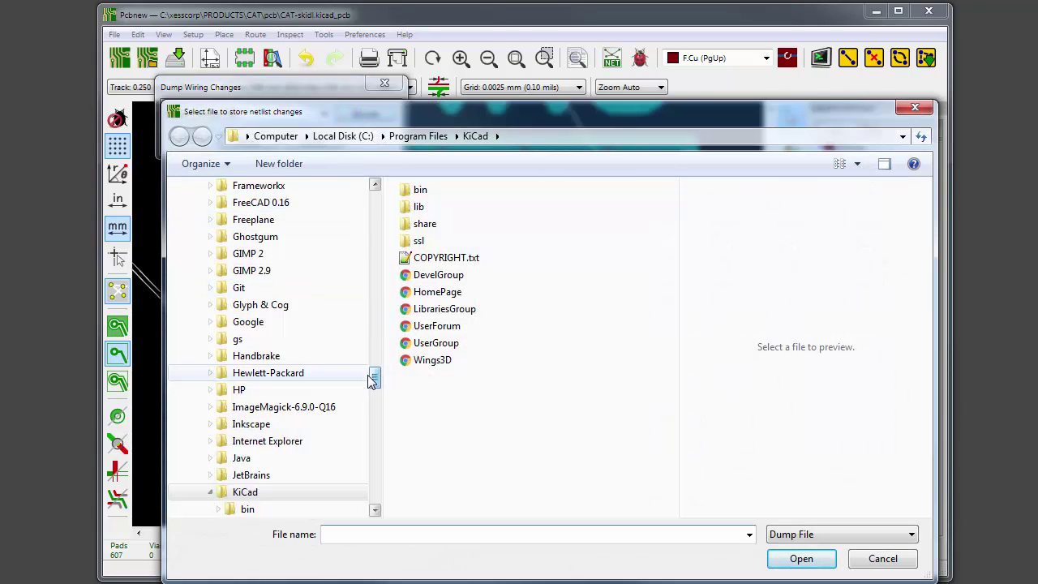
pyautogui.moveTo(375, 377); pyautogui.dragTo(374, 199)
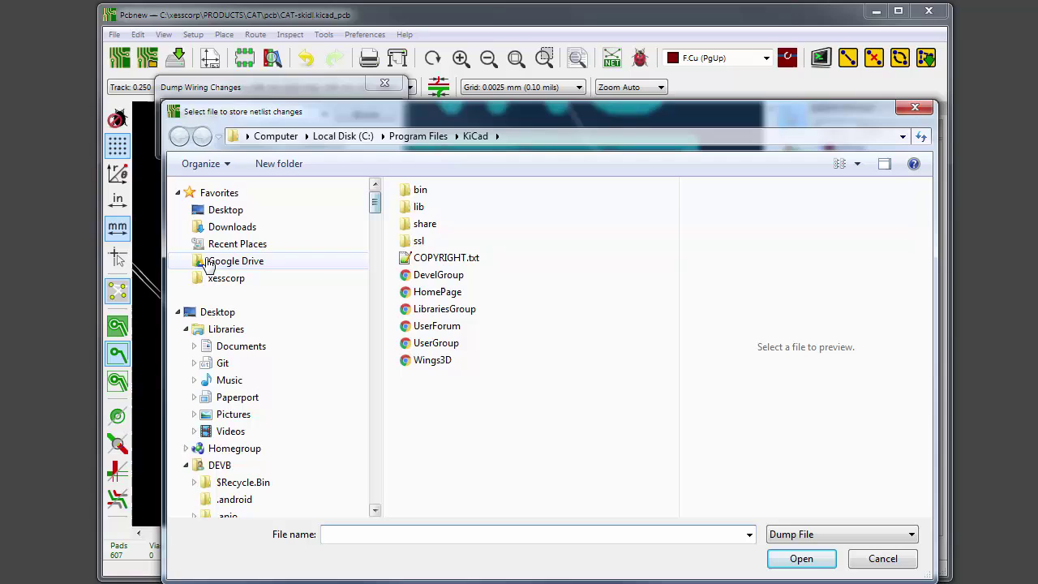
pyautogui.click(231, 243)
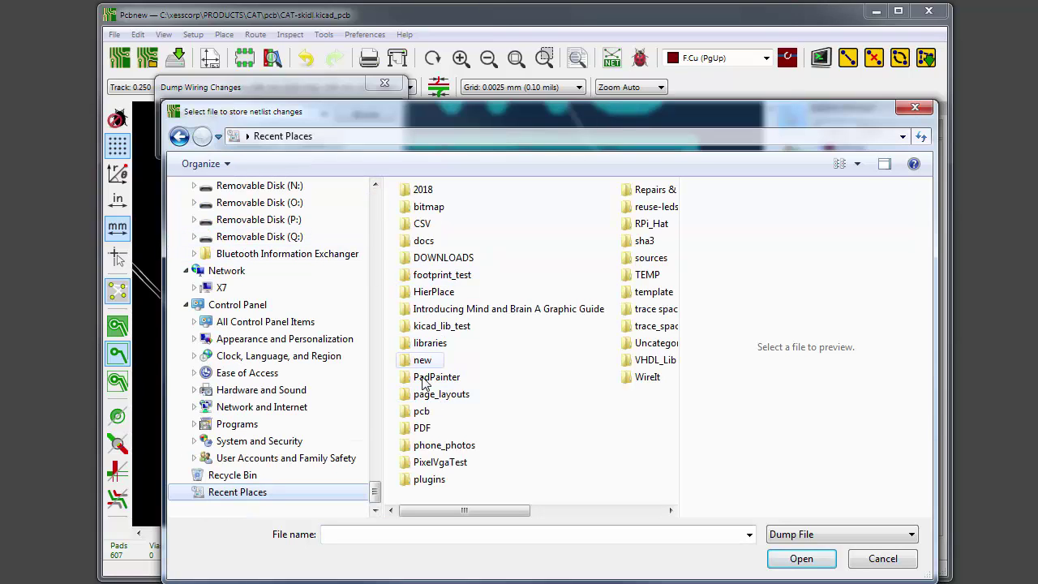
pyautogui.doubleClick(421, 411)
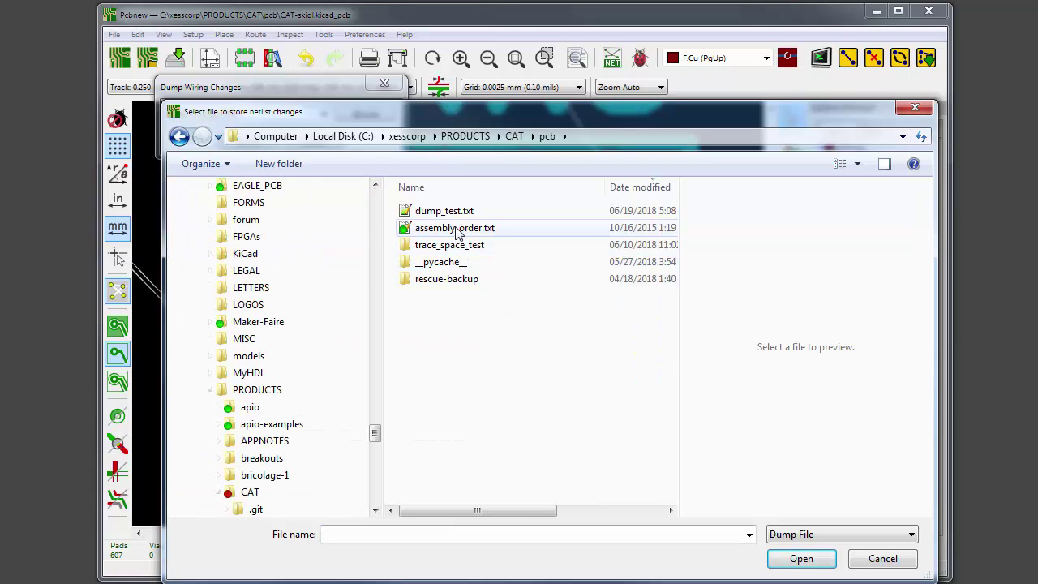
pyautogui.click(442, 212)
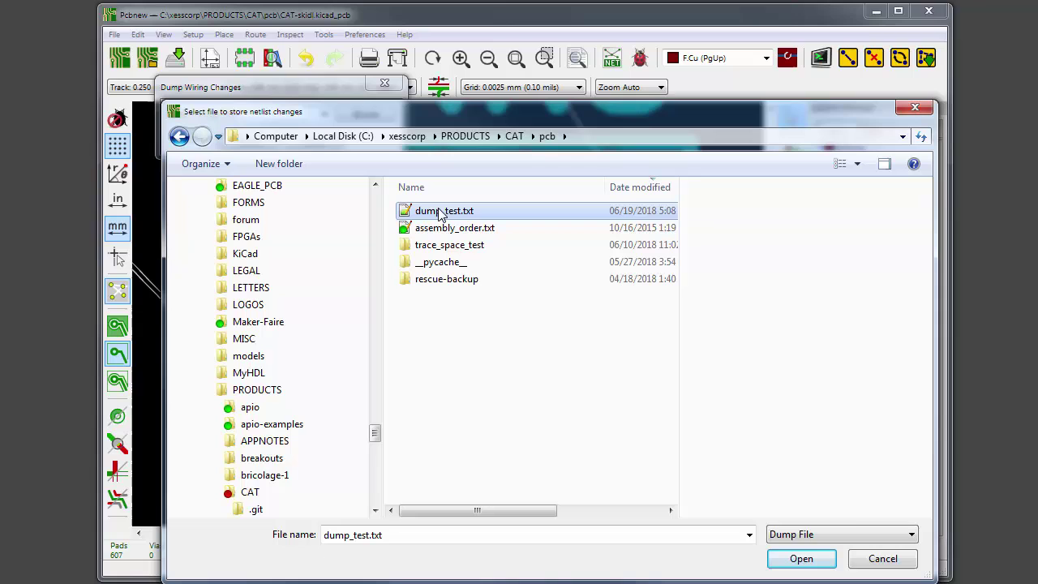
pyautogui.click(800, 560)
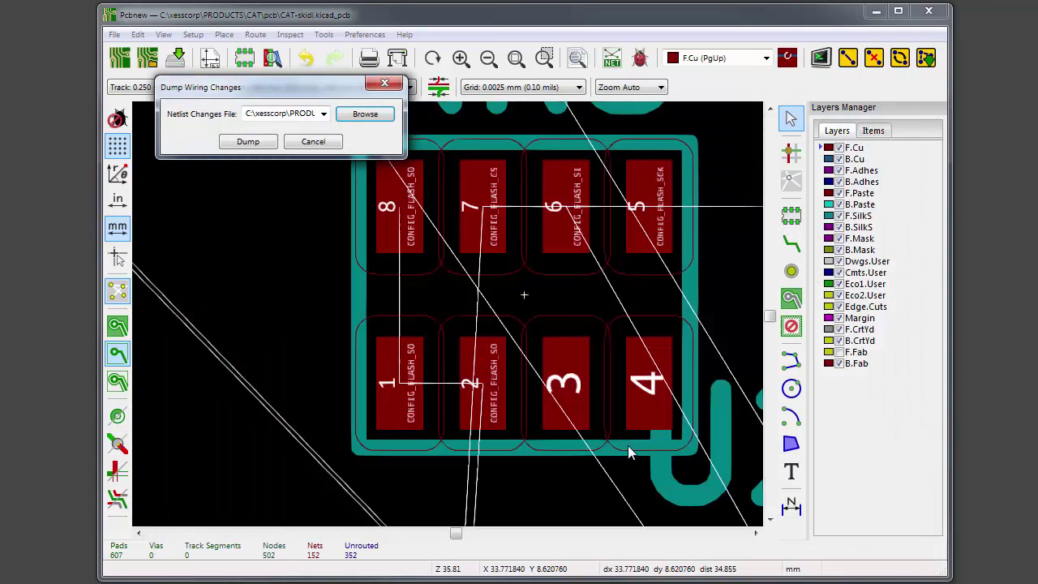
pyautogui.click(254, 142)
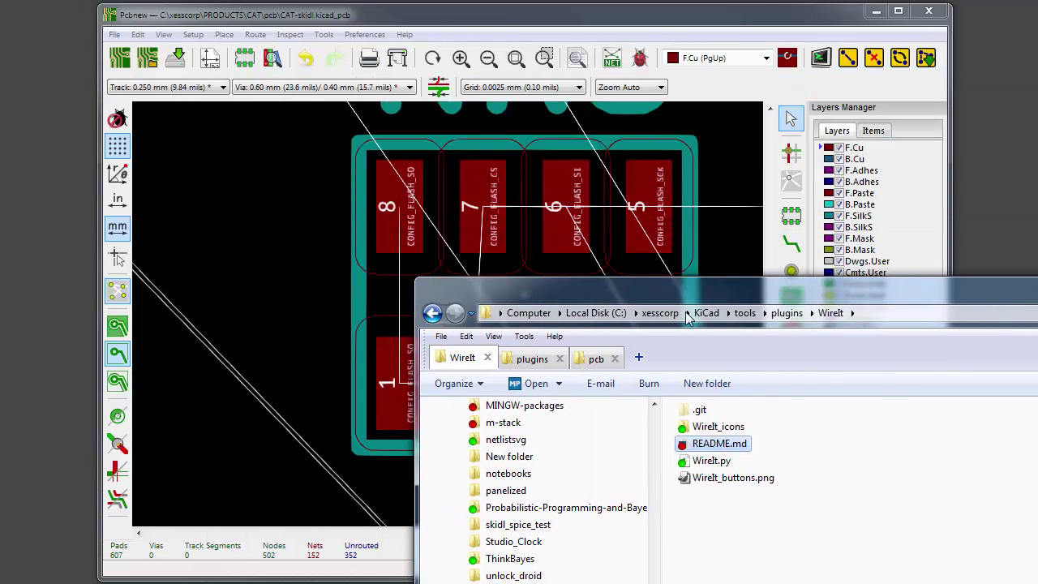
# Fit the Explorer window on screen, open the CAT pcb folder and preview dump_test.txt
pyautogui.moveTo(686, 293); pyautogui.dragTo(360, 17)
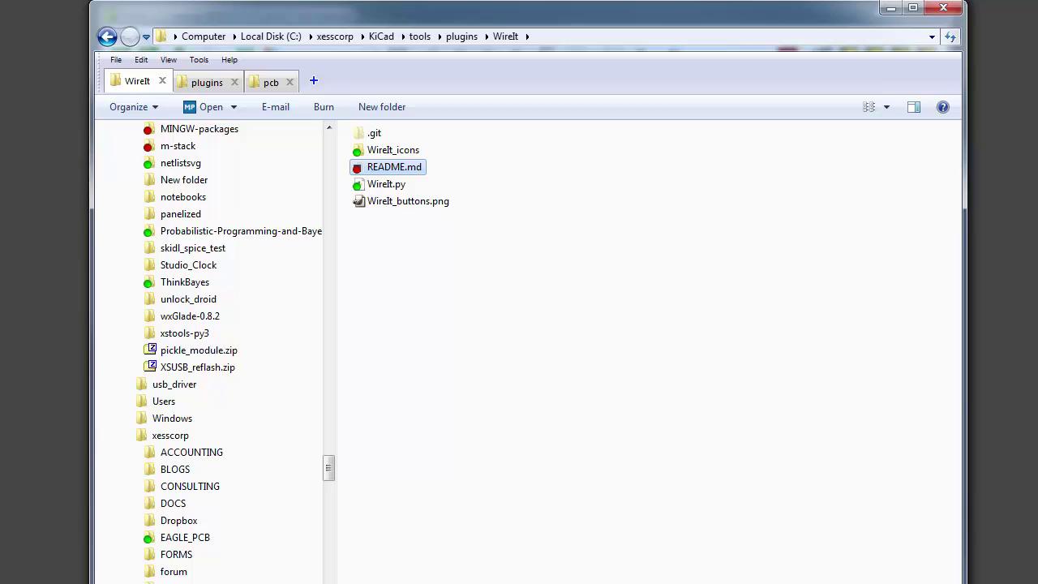
pyautogui.moveTo(417, 583); pyautogui.dragTo(420, 576)
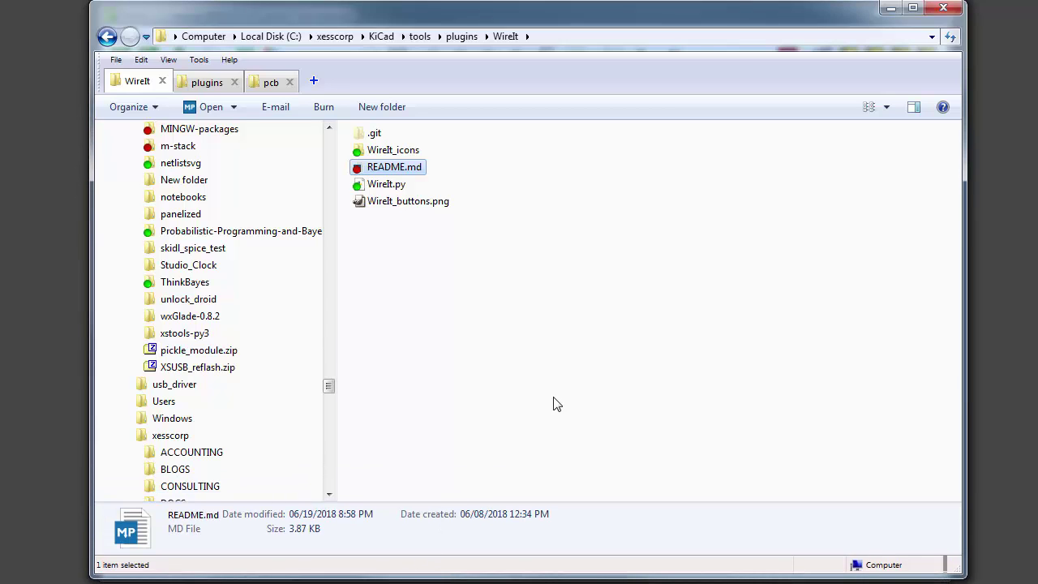
pyautogui.click(276, 85)
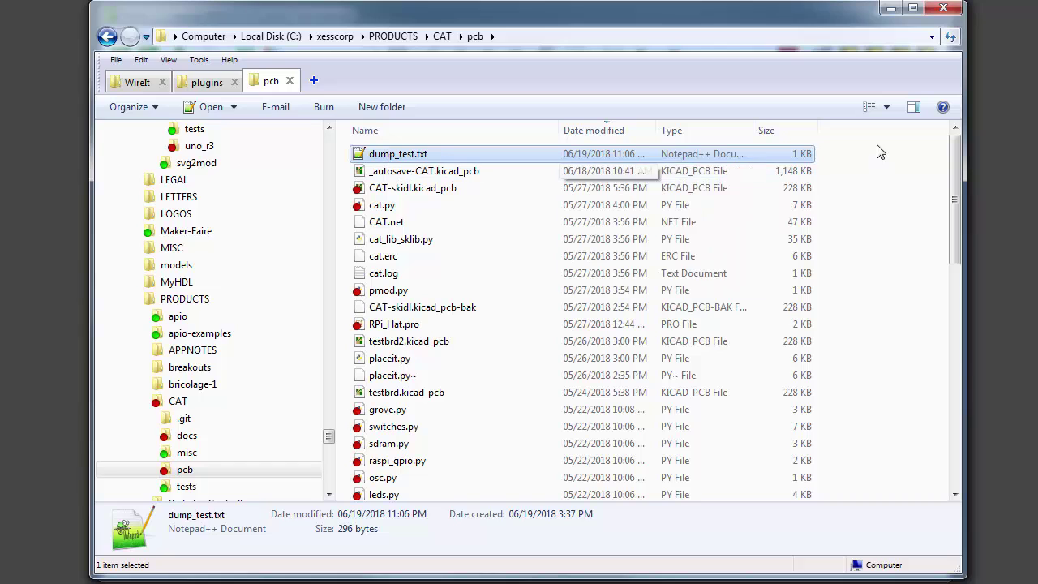
pyautogui.click(913, 107)
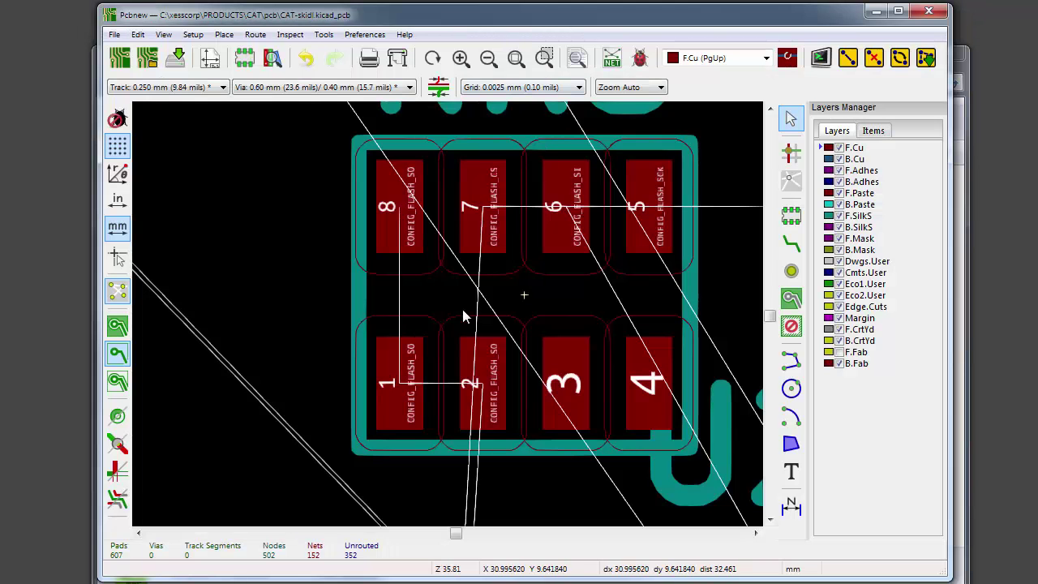
# Zoom out around RN3, then raise the Explorer window previewing dump_test.txt
pyautogui.scroll(-1, 548, 300)
pyautogui.scroll(-1, 408, 288)
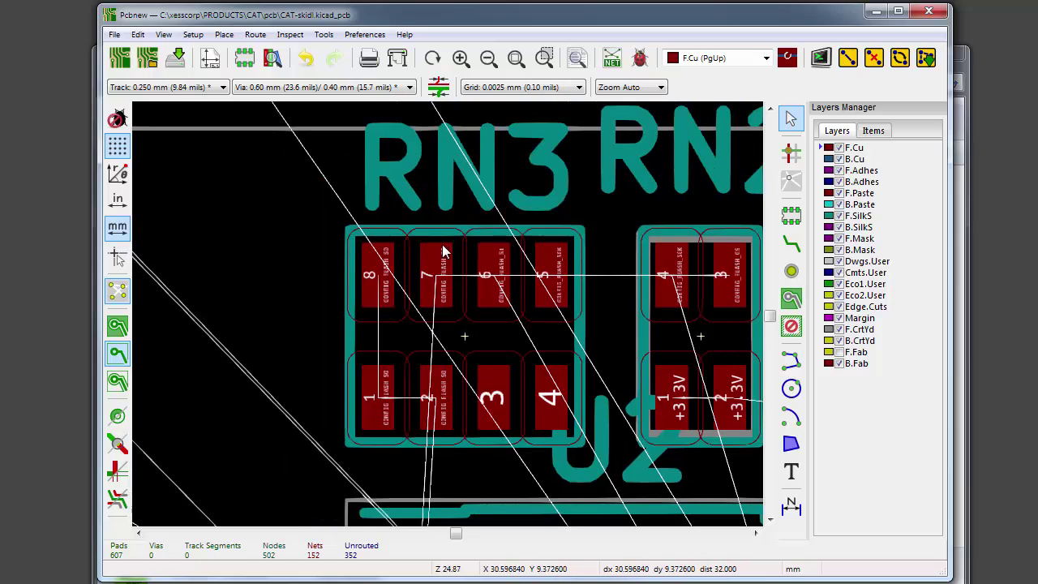
pyautogui.click(958, 73)
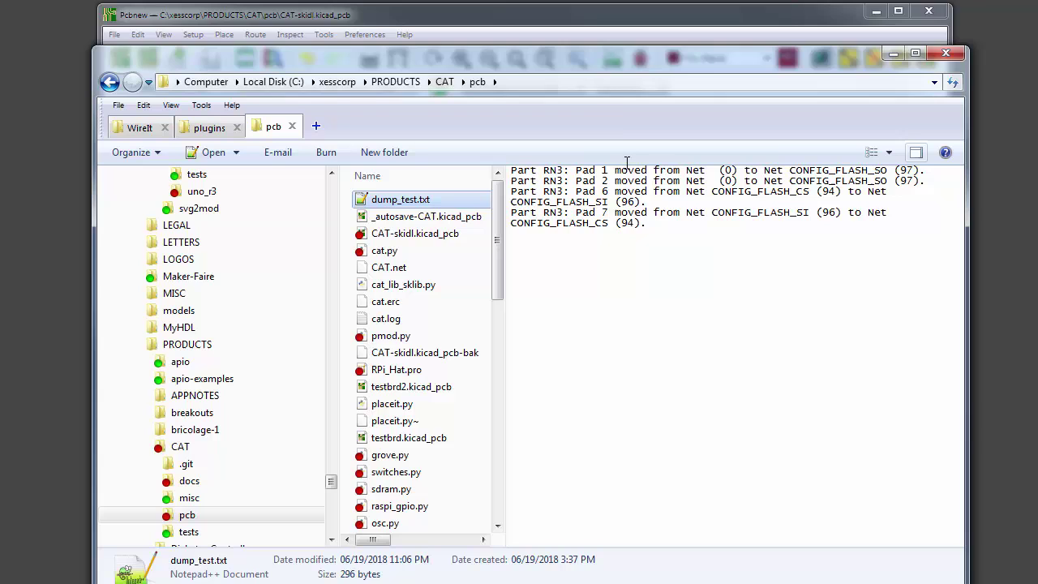
# Nudge the Explorer window aside and bring Pcbnew back to the front, showing RN3's pads
pyautogui.moveTo(584, 61); pyautogui.dragTo(573, 36)
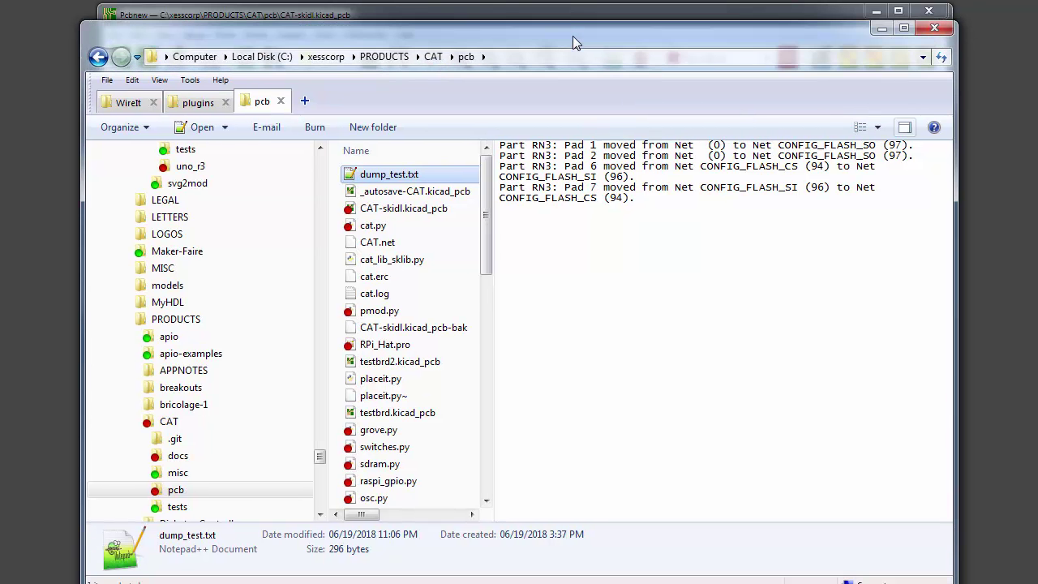
pyautogui.click(934, 28)
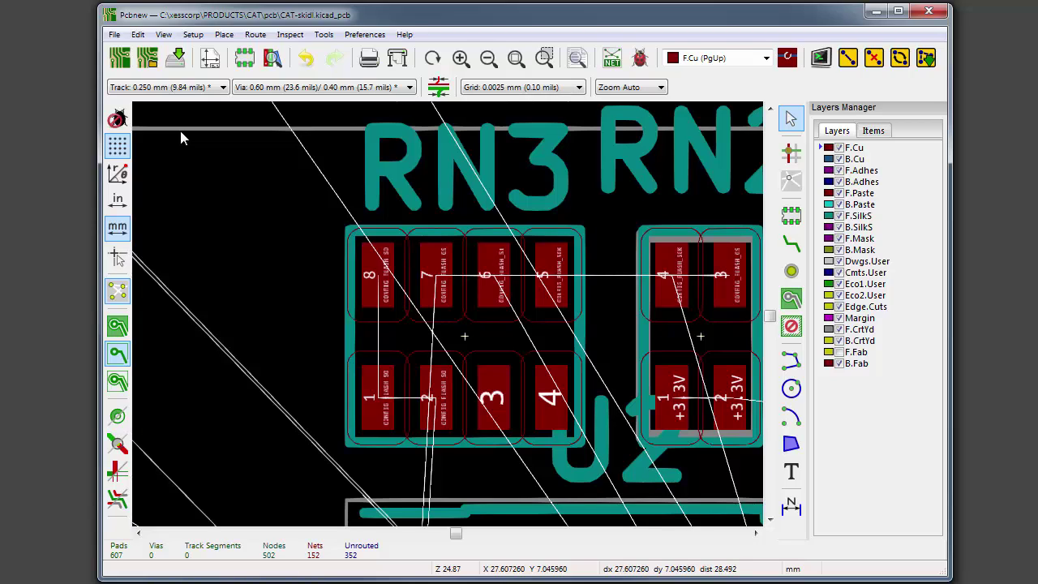
# Zoom out until the entire CAT-skidl board with its 607 pads and 352 unrouted connections is visible
pyautogui.scroll(-4, 267, 230)
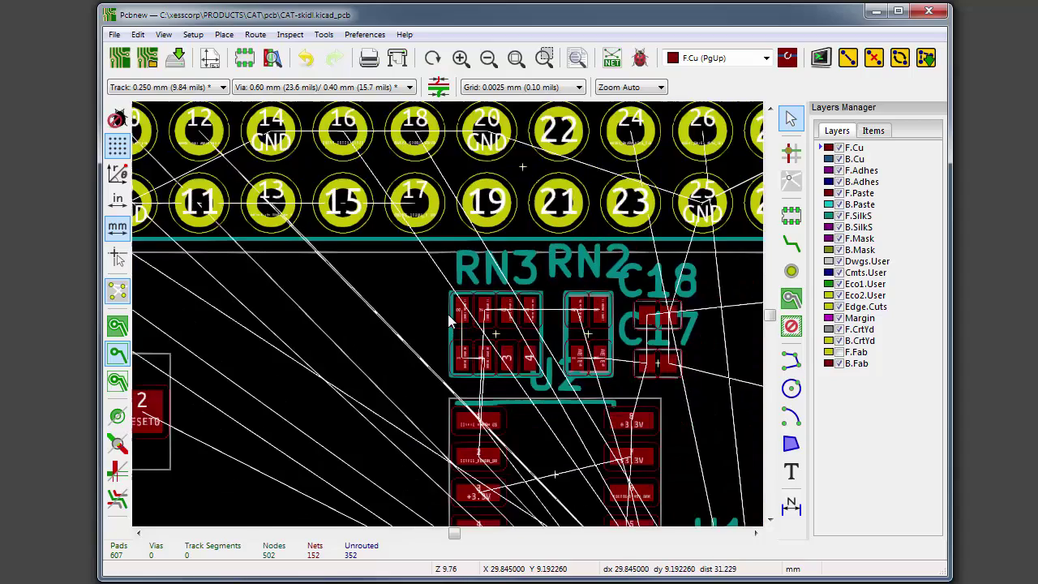
pyautogui.scroll(-2, 451, 321)
pyautogui.scroll(-2, 526, 474)
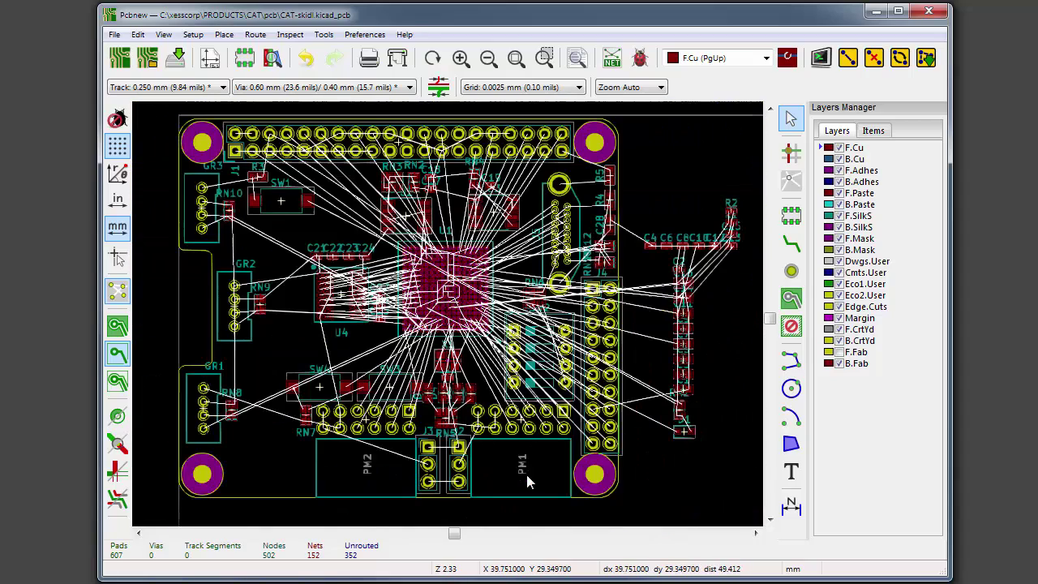